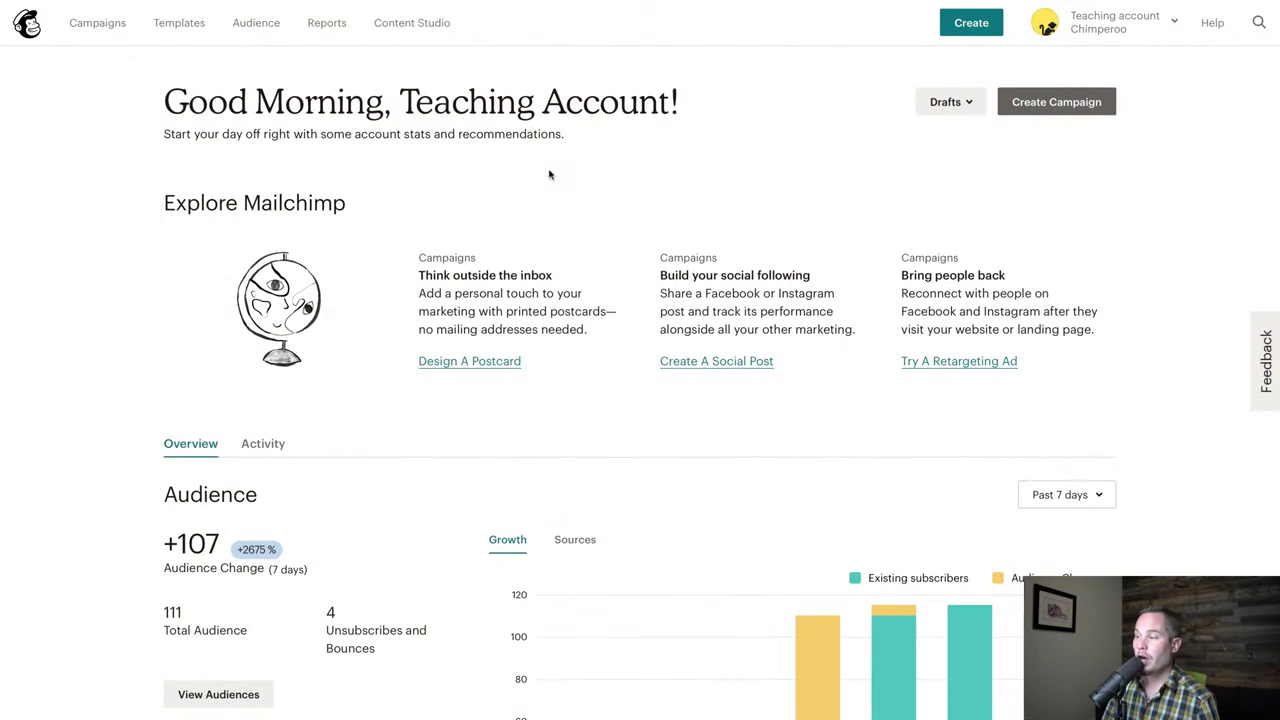
- Create a new Social Post campaign named 'Chimperoo Sale' and begin its draft
{"action": "left_click", "coordinate": [968, 23]}
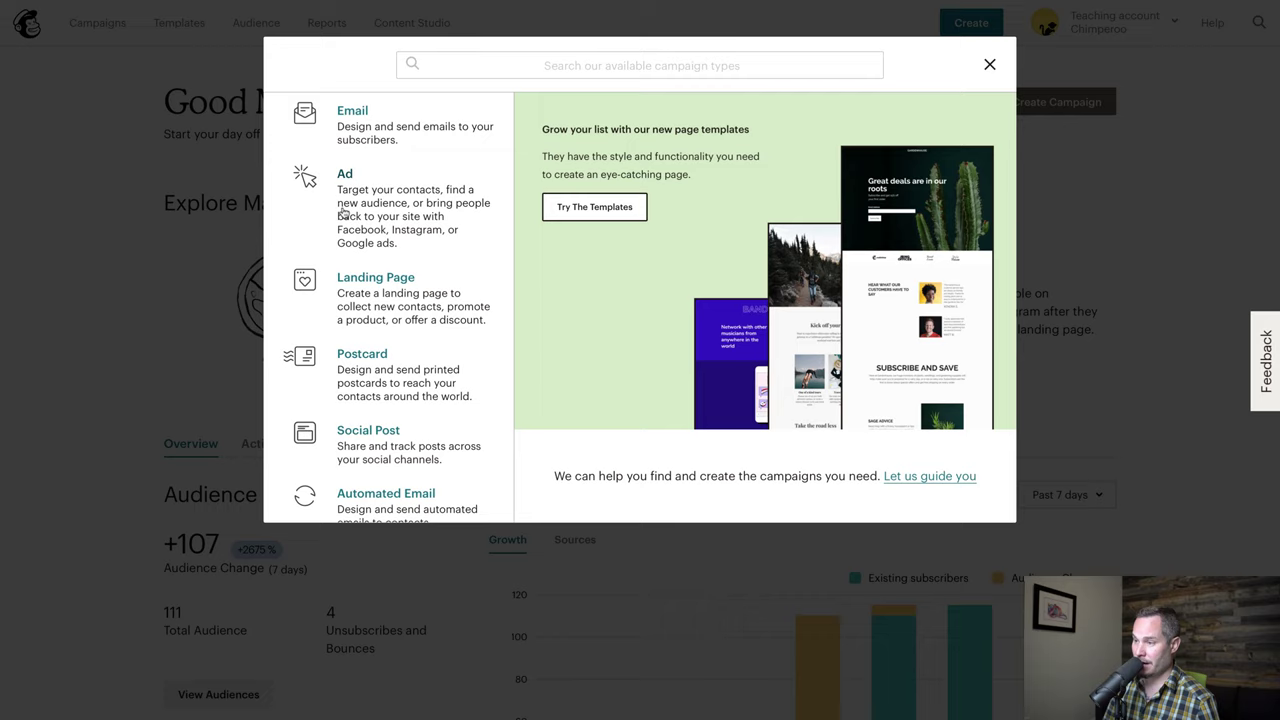
{"action": "left_click", "coordinate": [380, 455]}
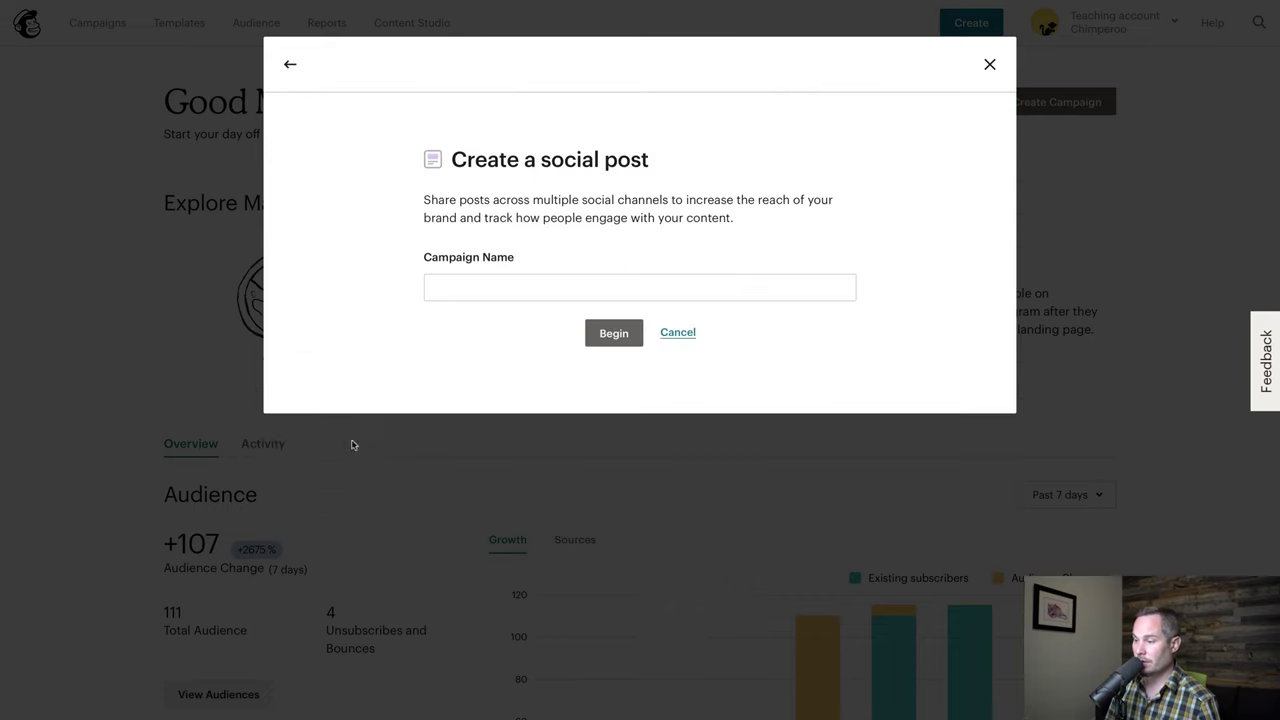
{"action": "left_click", "coordinate": [489, 286]}
{"action": "type", "text": "Chimp"}
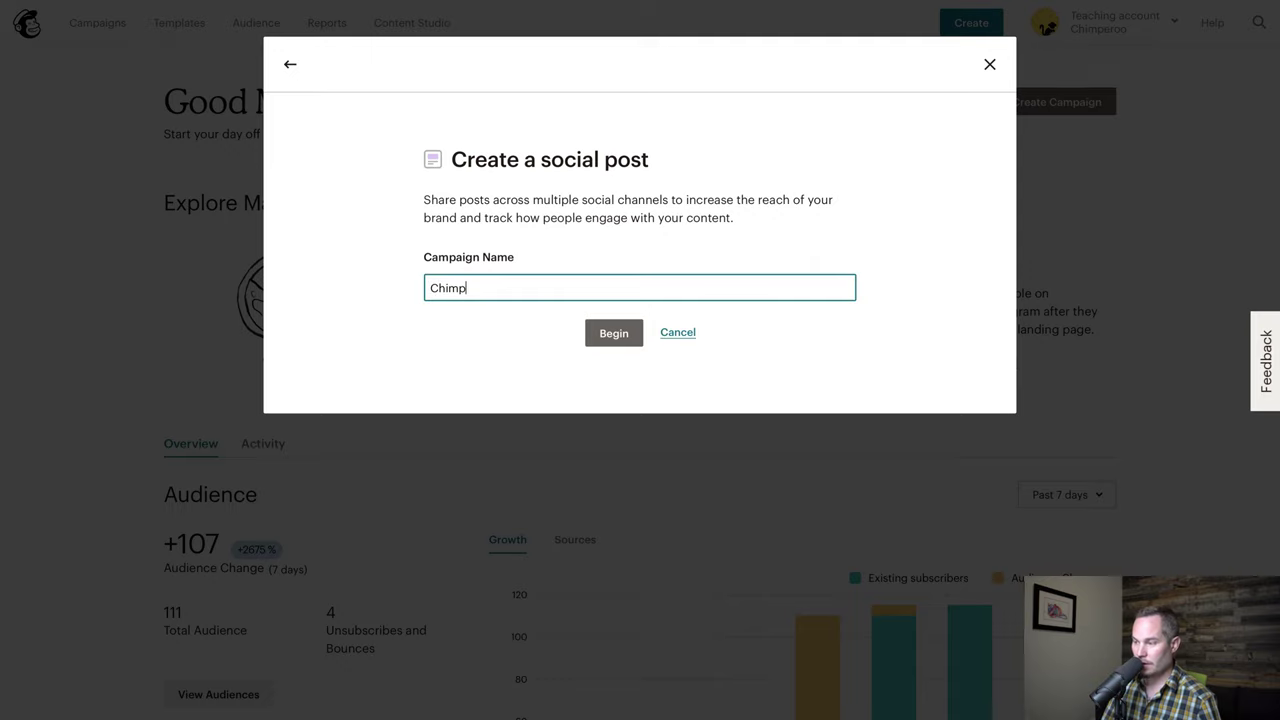
{"action": "type", "text": "eroo Sale"}
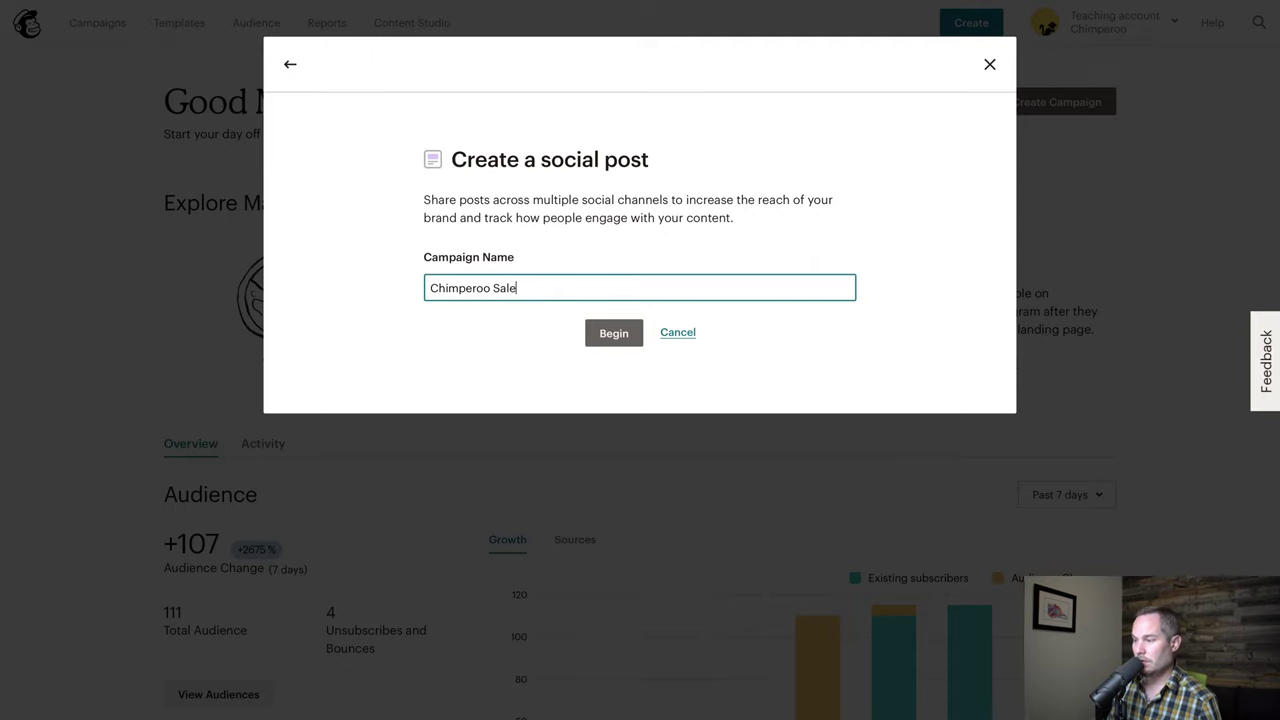
{"action": "left_click", "coordinate": [612, 340]}
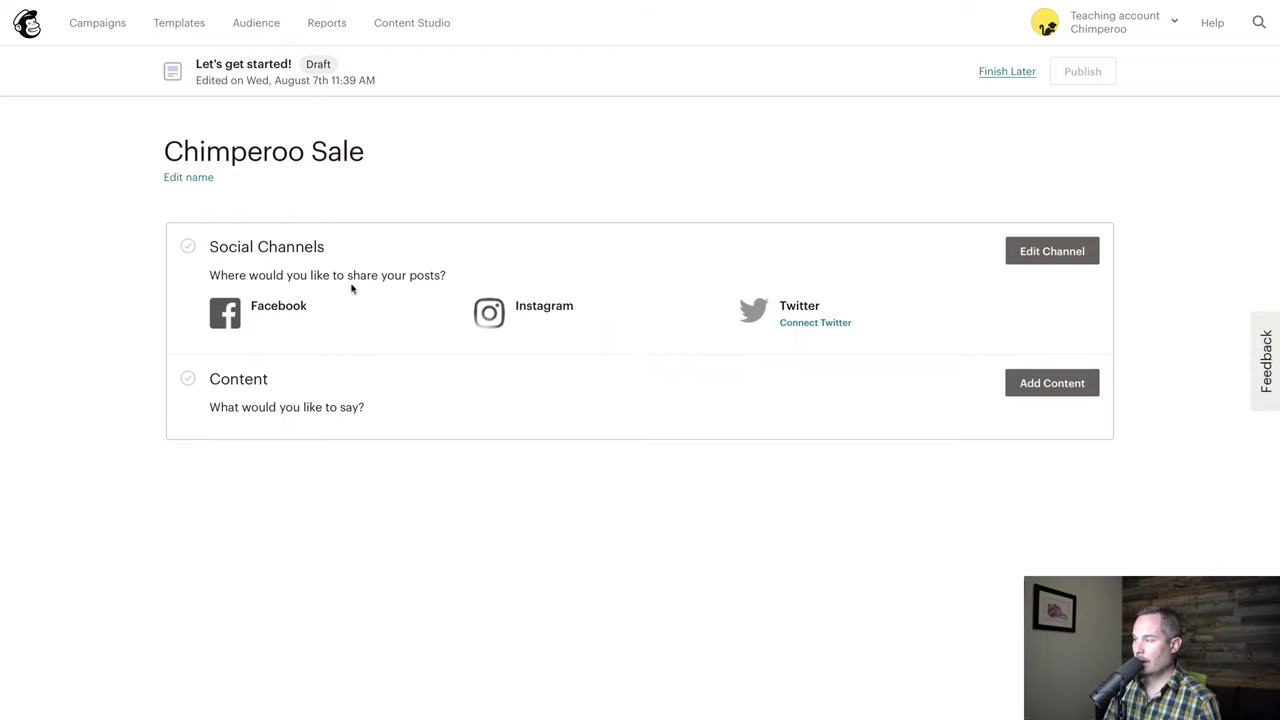
- Enable the Instagram channel with the Chimperoo profile plus the Facebook channel, and save
{"action": "left_click", "coordinate": [1052, 251]}
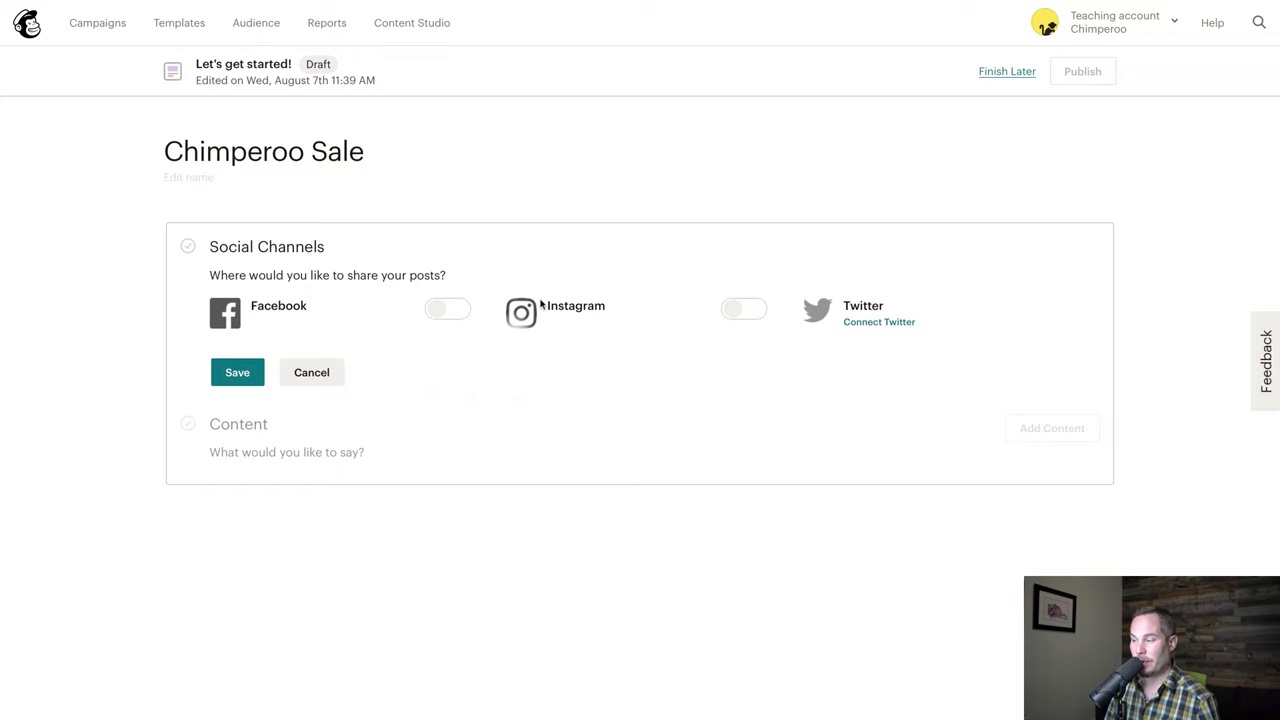
{"action": "left_click", "coordinate": [743, 313]}
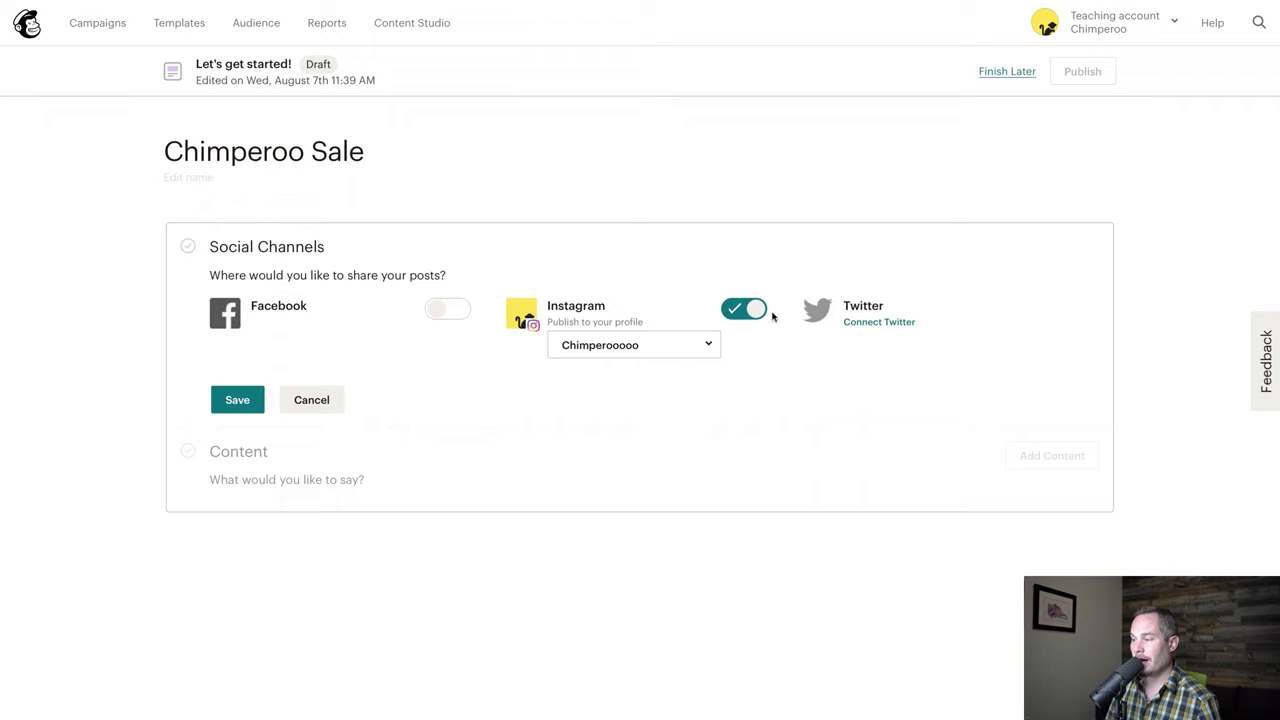
{"action": "left_click", "coordinate": [603, 346]}
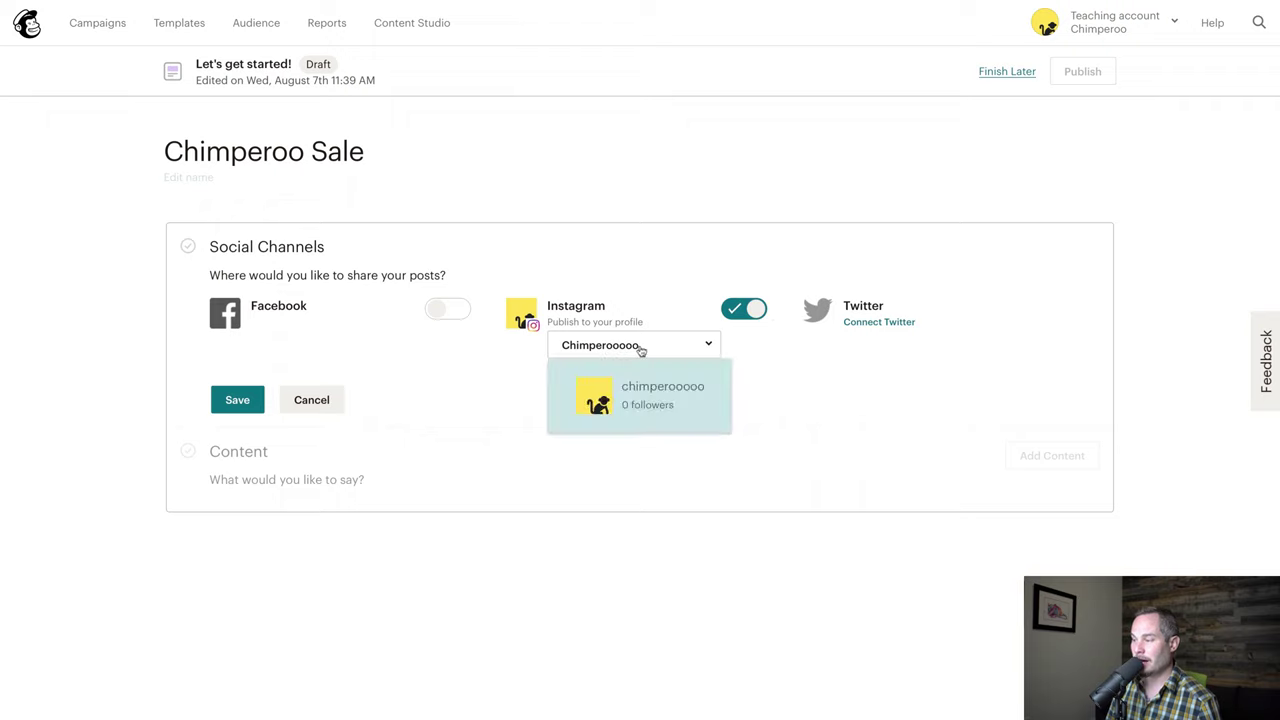
{"action": "left_click", "coordinate": [651, 396]}
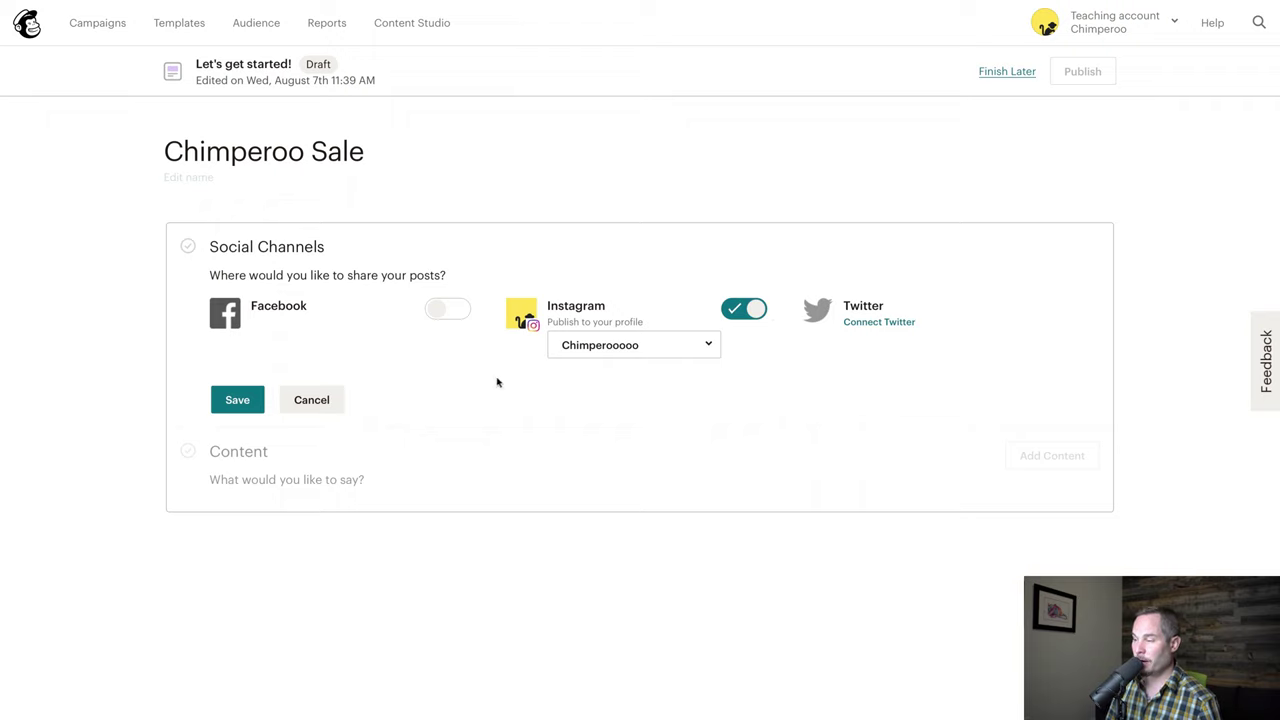
{"action": "left_click", "coordinate": [445, 310]}
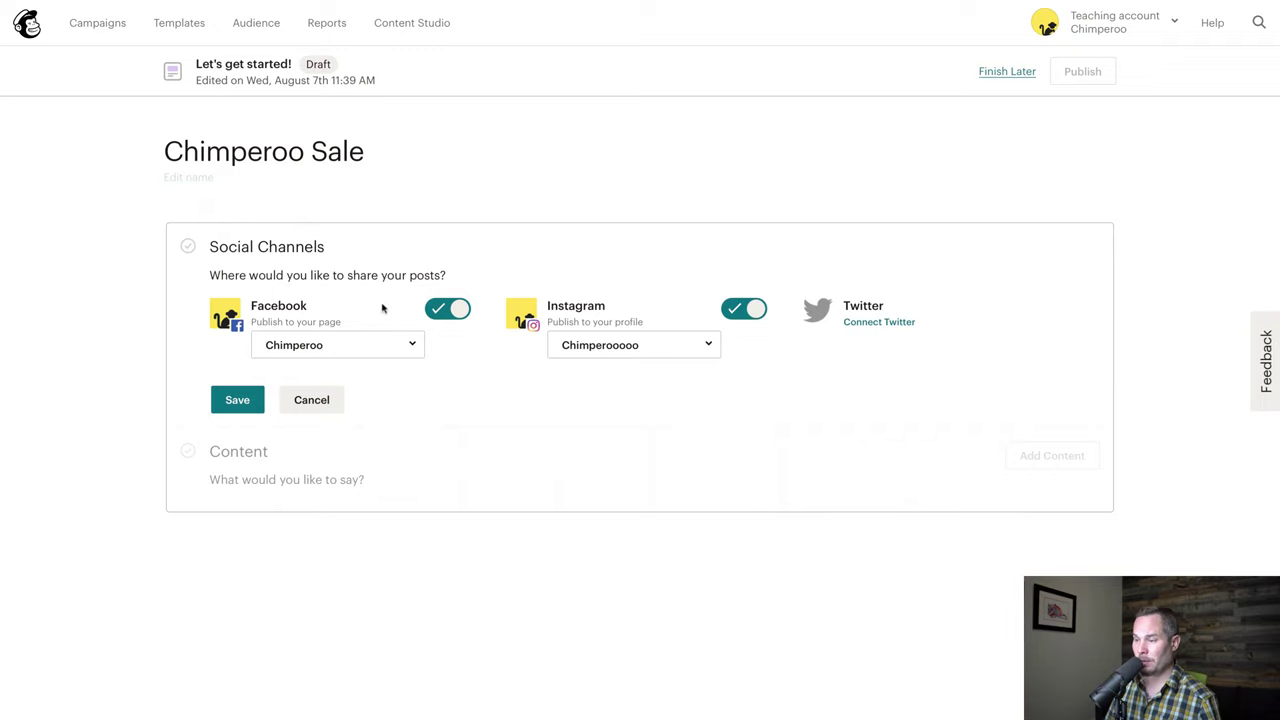
{"action": "left_click", "coordinate": [236, 400]}
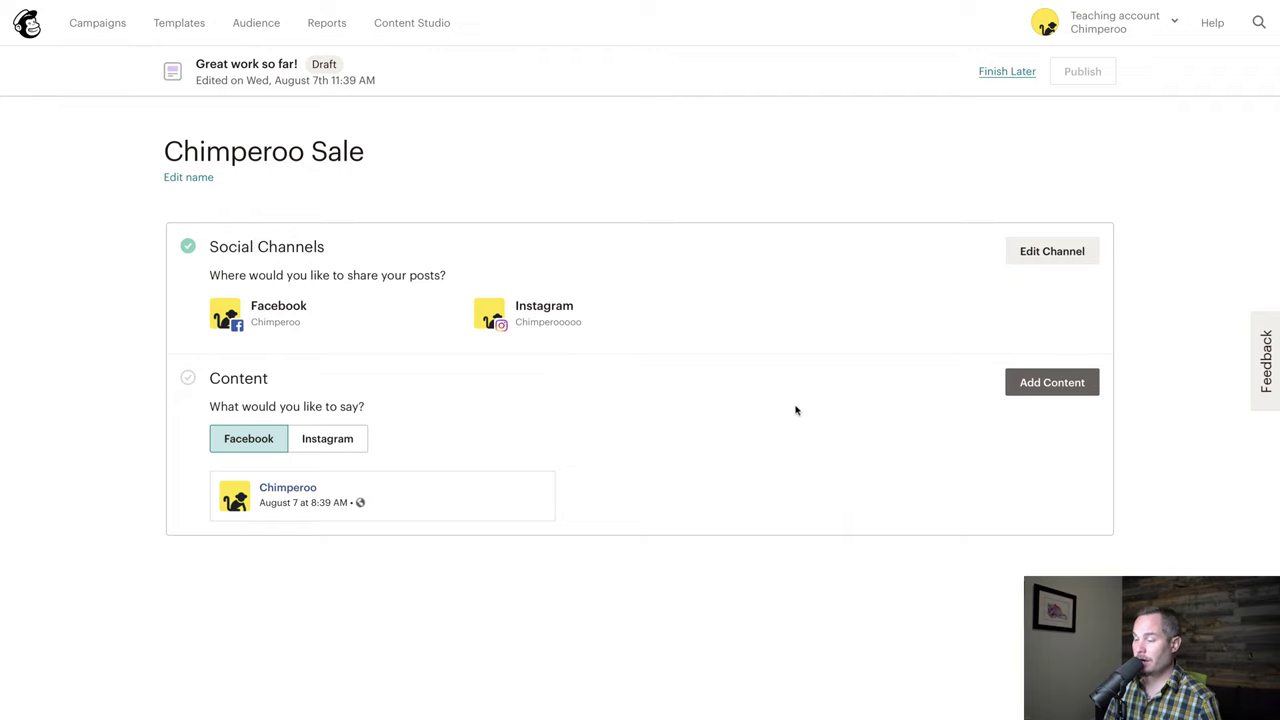
- Insert the chimp essentials image from Content Studio into the Facebook and Instagram posts
{"action": "left_click", "coordinate": [1052, 388]}
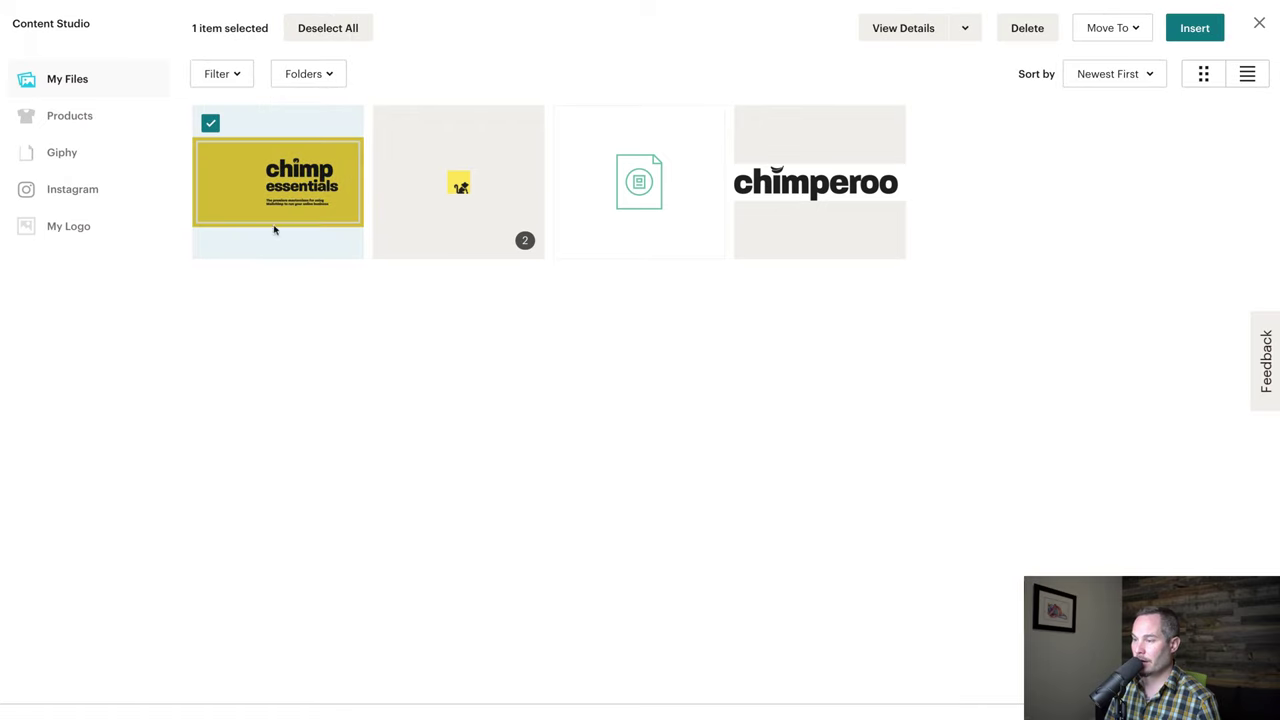
{"action": "left_click", "coordinate": [1196, 27]}
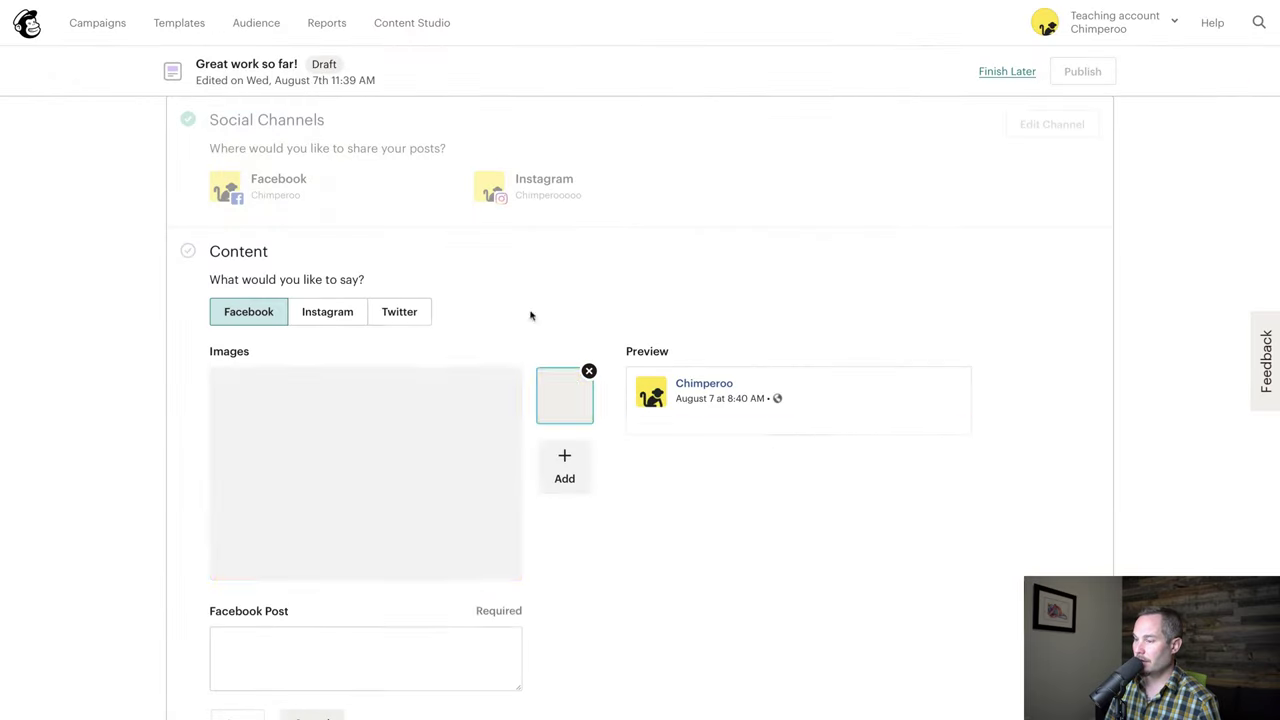
{"action": "left_click", "coordinate": [316, 316]}
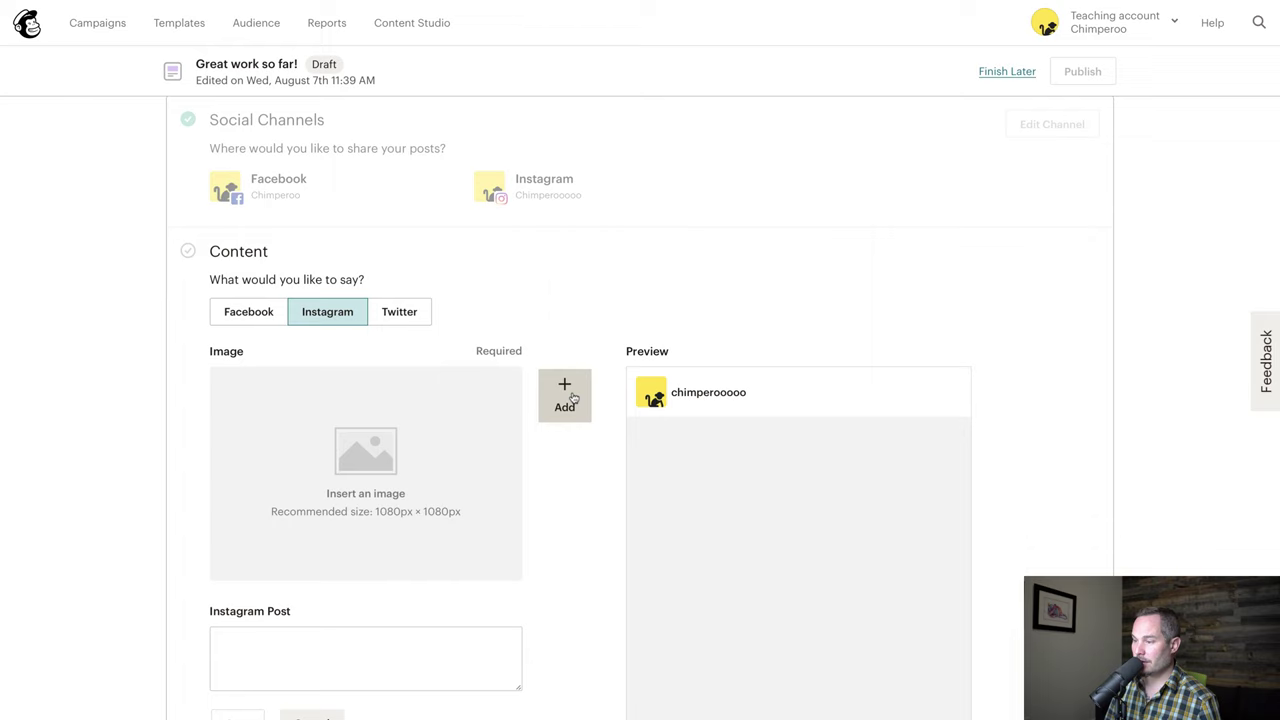
{"action": "left_click", "coordinate": [573, 398]}
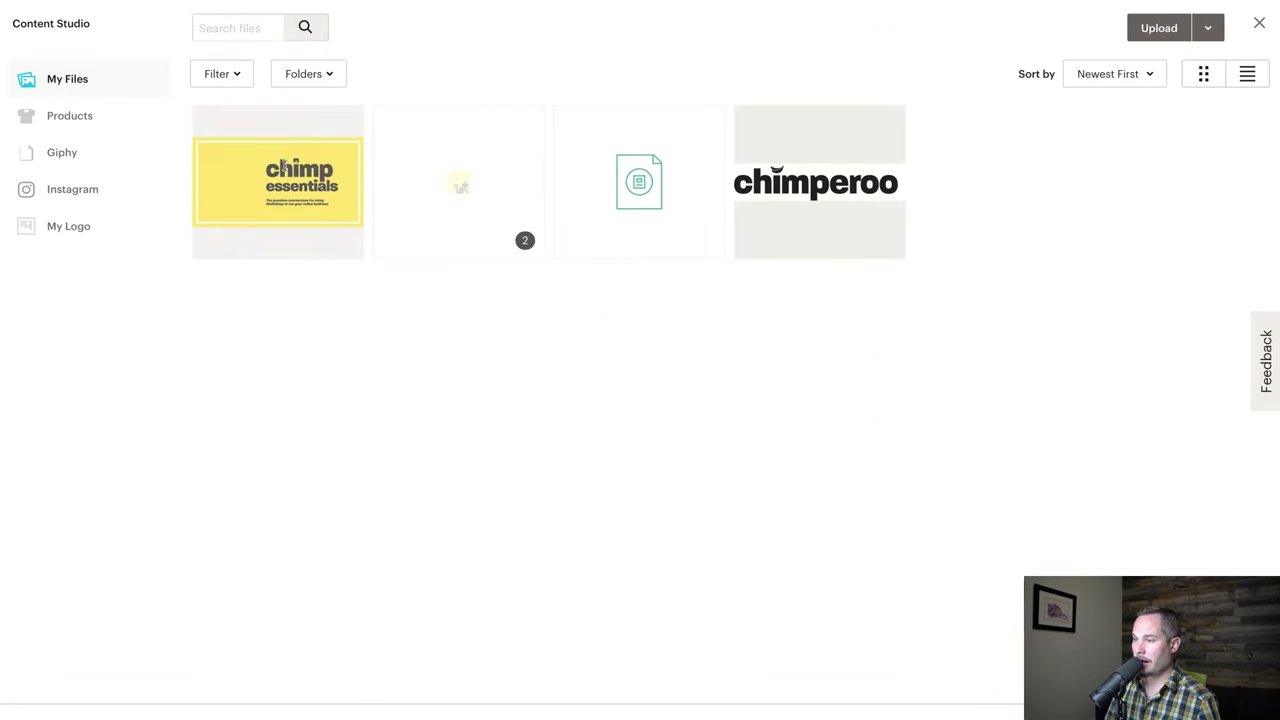
{"action": "left_click", "coordinate": [306, 208]}
{"action": "left_click", "coordinate": [1195, 28]}
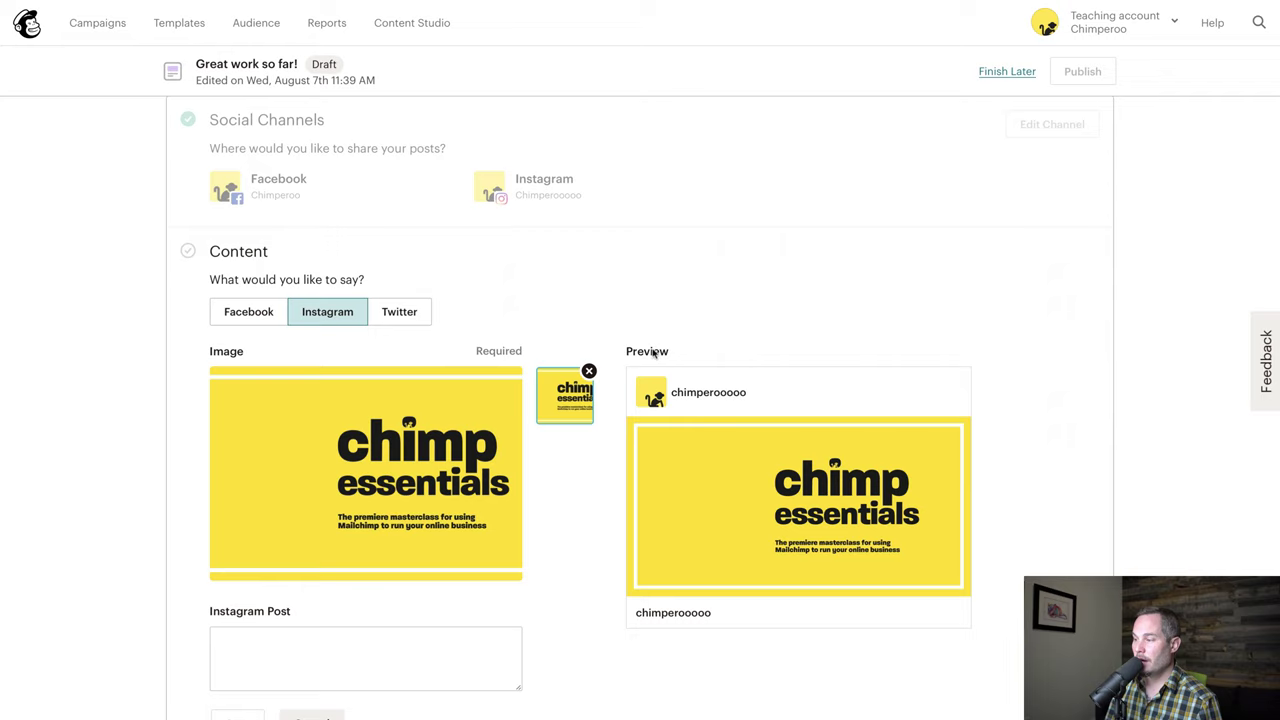
- Add and save the Facebook caption "Here's the sale details: X"
{"action": "left_click", "coordinate": [240, 314]}
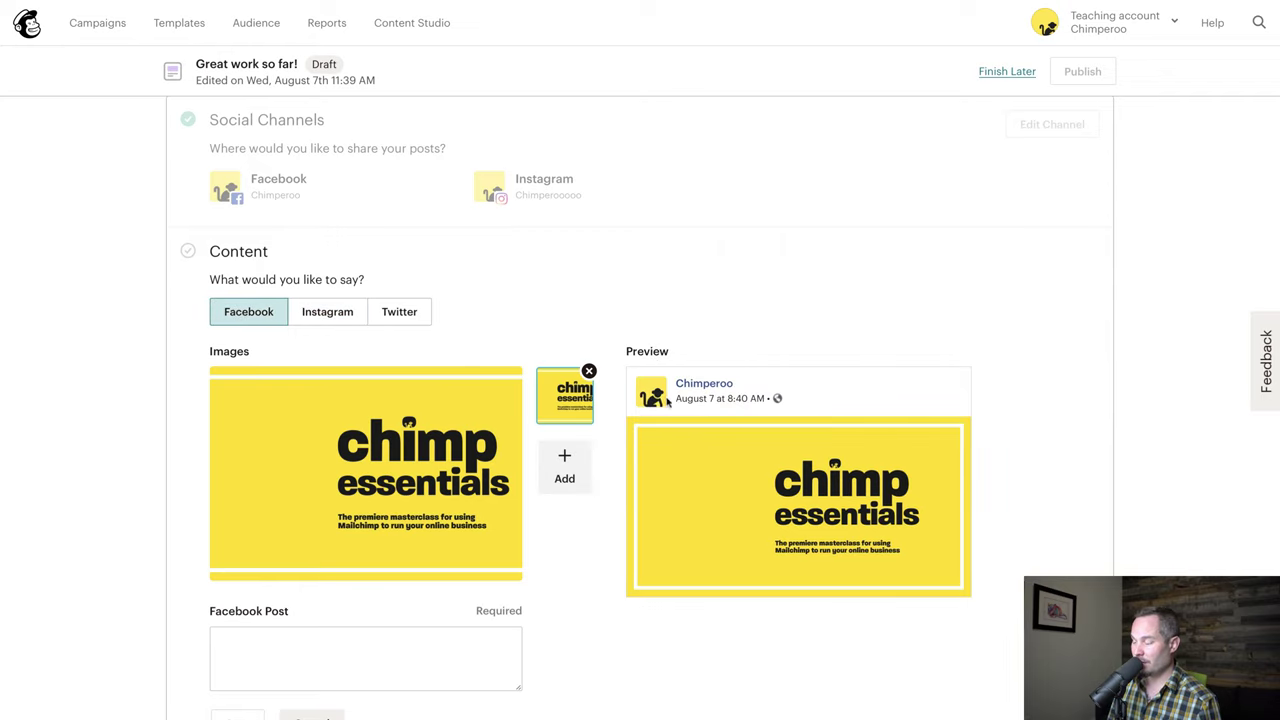
{"action": "scroll", "coordinate": [666, 395], "scroll_direction": "down", "scroll_amount": 1}
{"action": "left_click", "coordinate": [312, 569]}
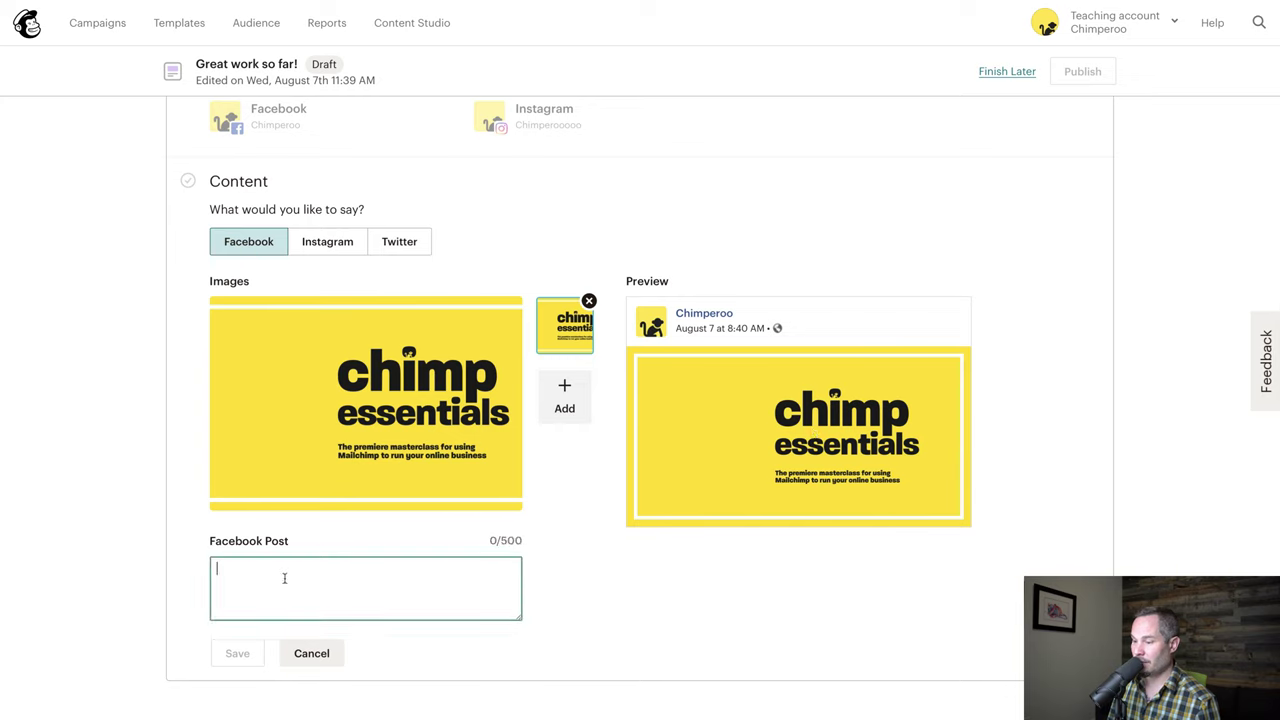
{"action": "type", "text": "Here's the sale details: X"}
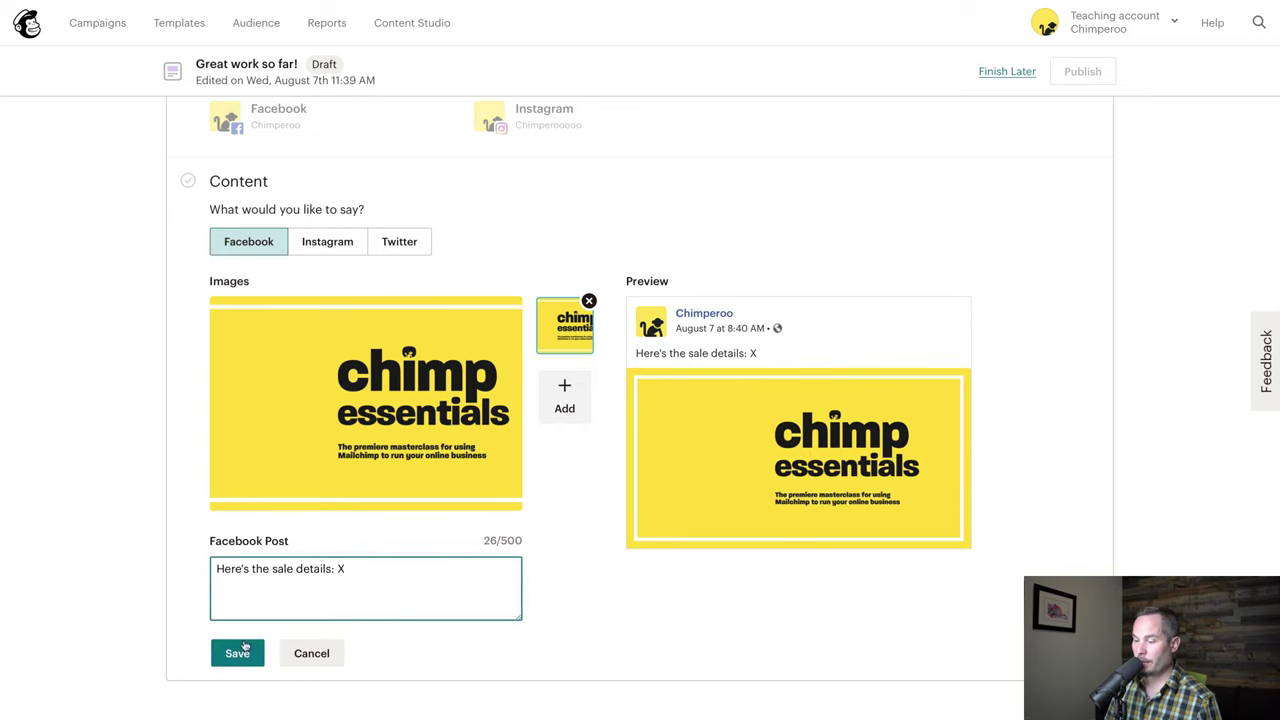
{"action": "left_click", "coordinate": [237, 656]}
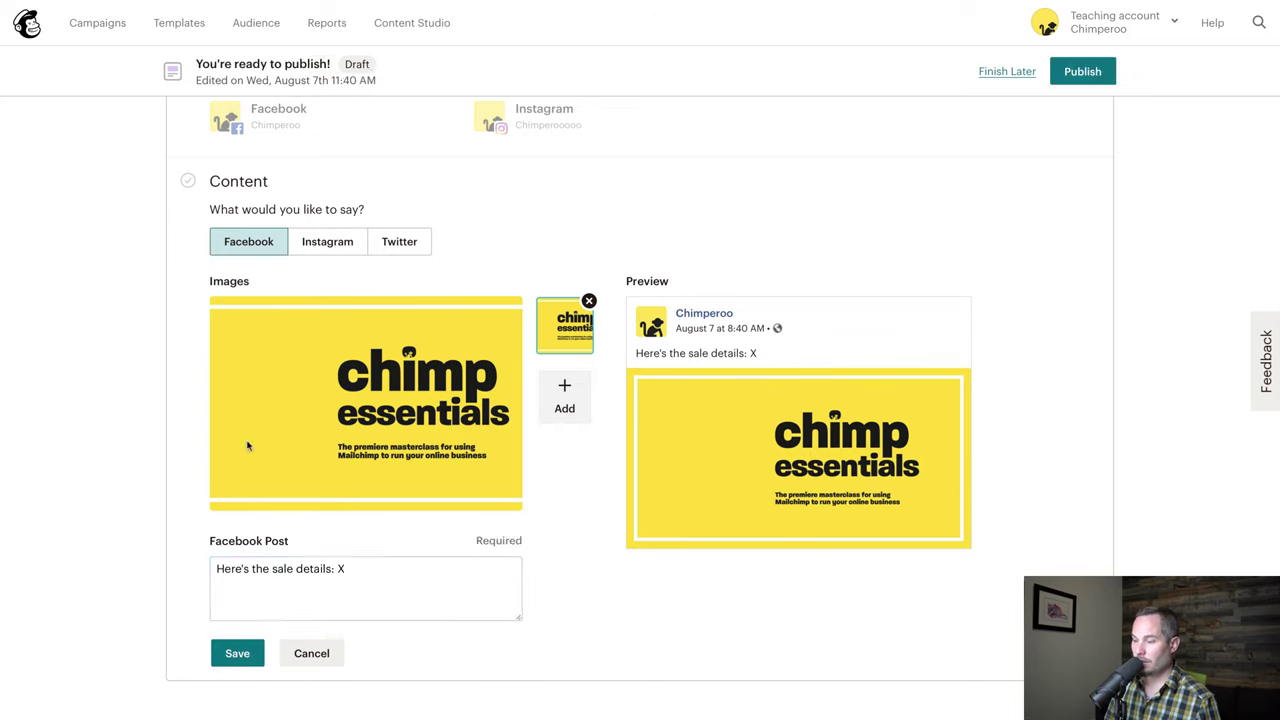
- Copy the same caption into the Instagram post and save it
{"action": "triple_click", "coordinate": [295, 570]}
{"action": "key", "text": "ctrl+c"}
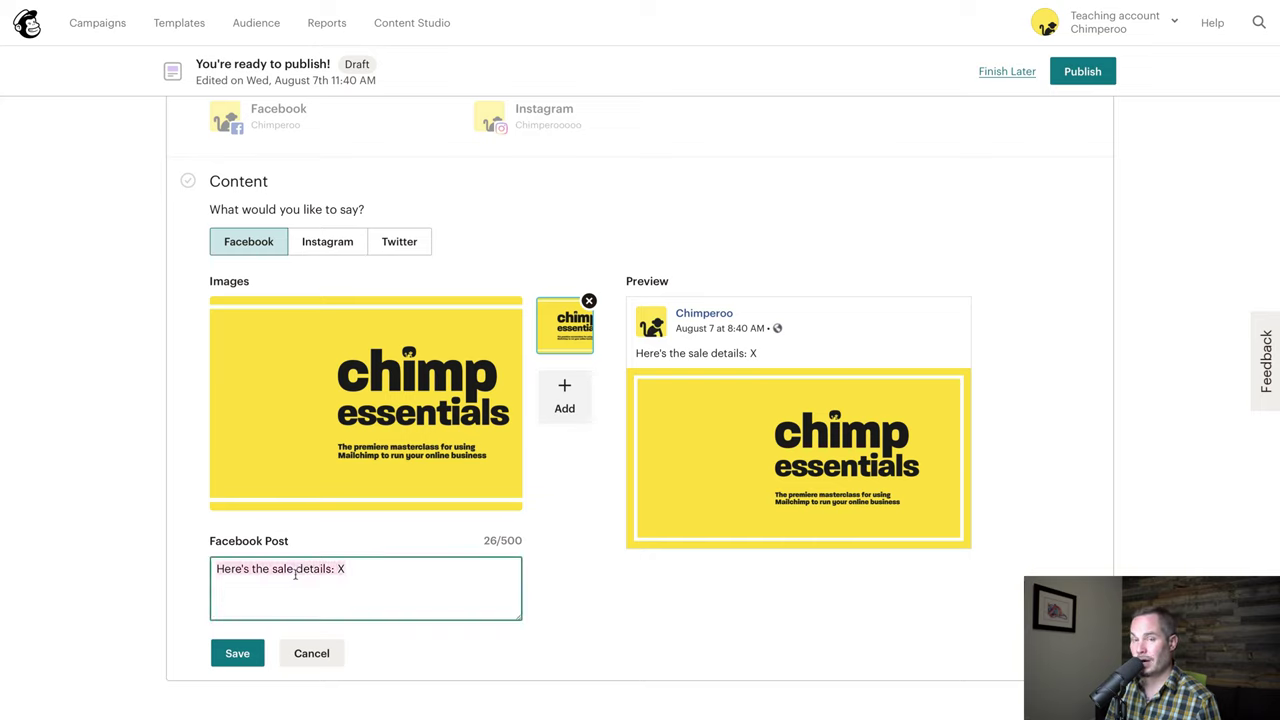
{"action": "left_click", "coordinate": [337, 249]}
{"action": "left_click", "coordinate": [309, 594]}
{"action": "key", "text": "ctrl+v"}
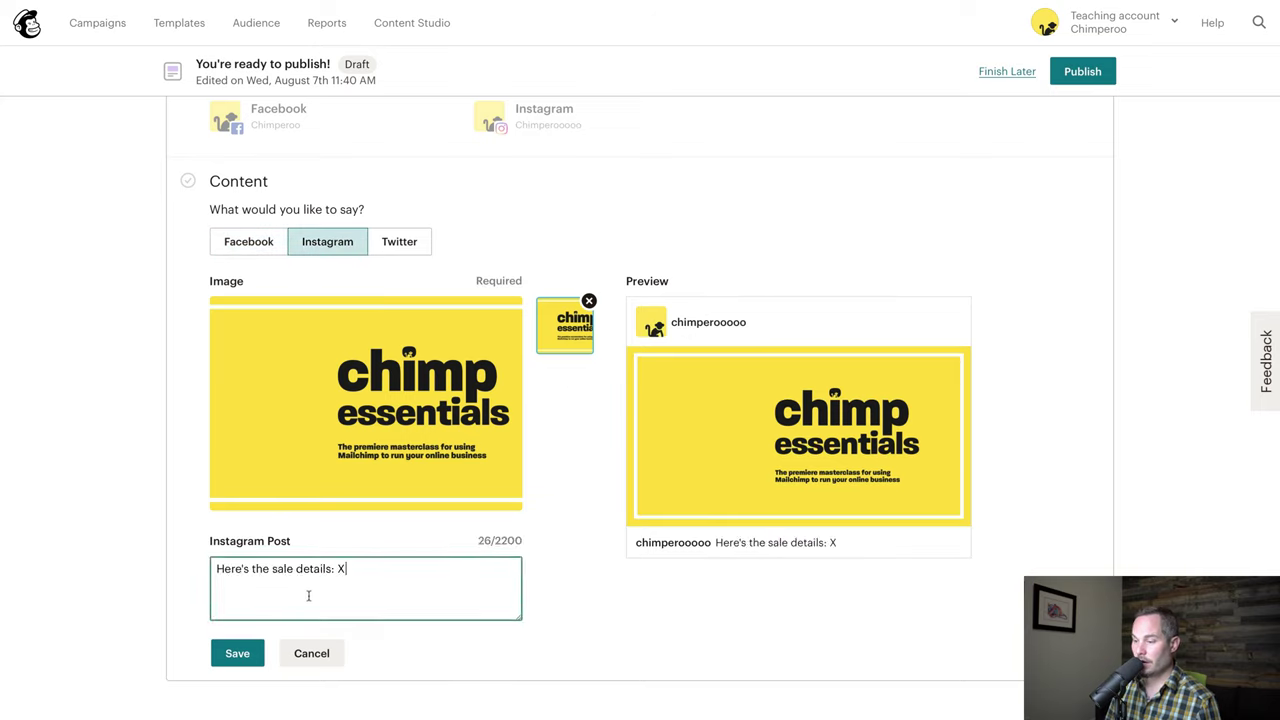
{"action": "left_click", "coordinate": [237, 654]}
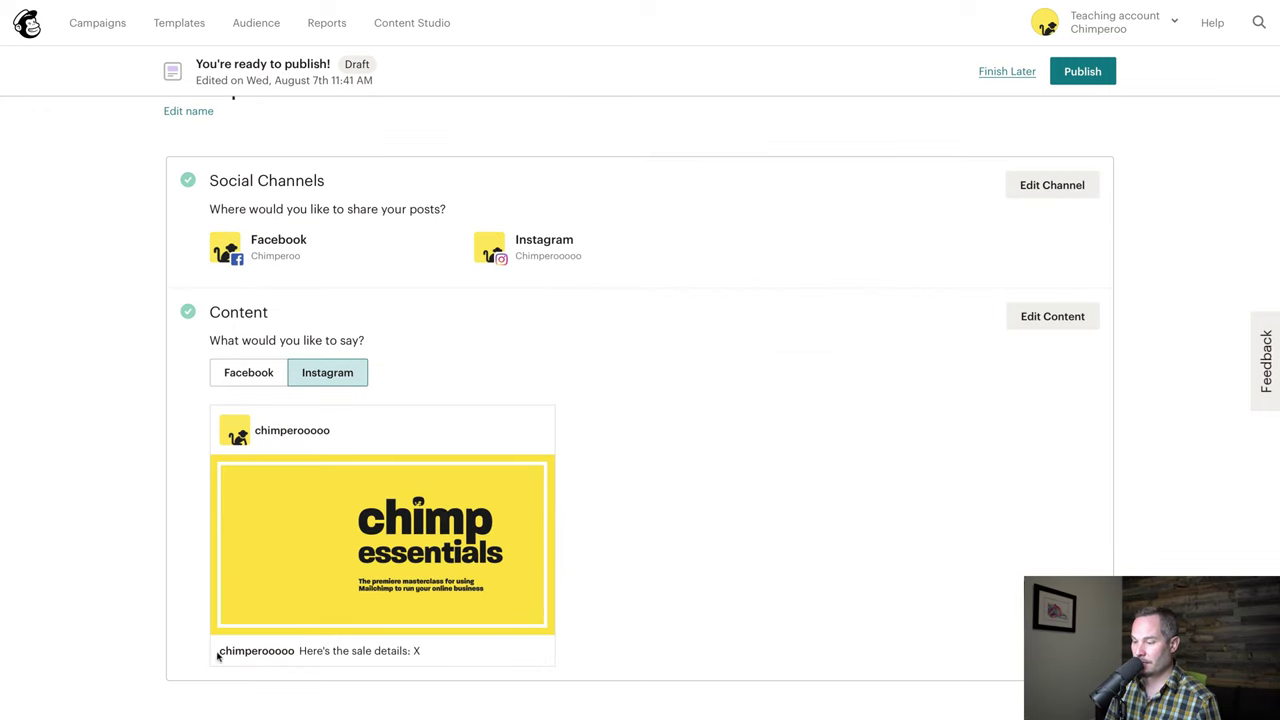
- Preview the Facebook post, publish it immediately with Post Now, and open the campaign report
{"action": "left_click", "coordinate": [248, 372]}
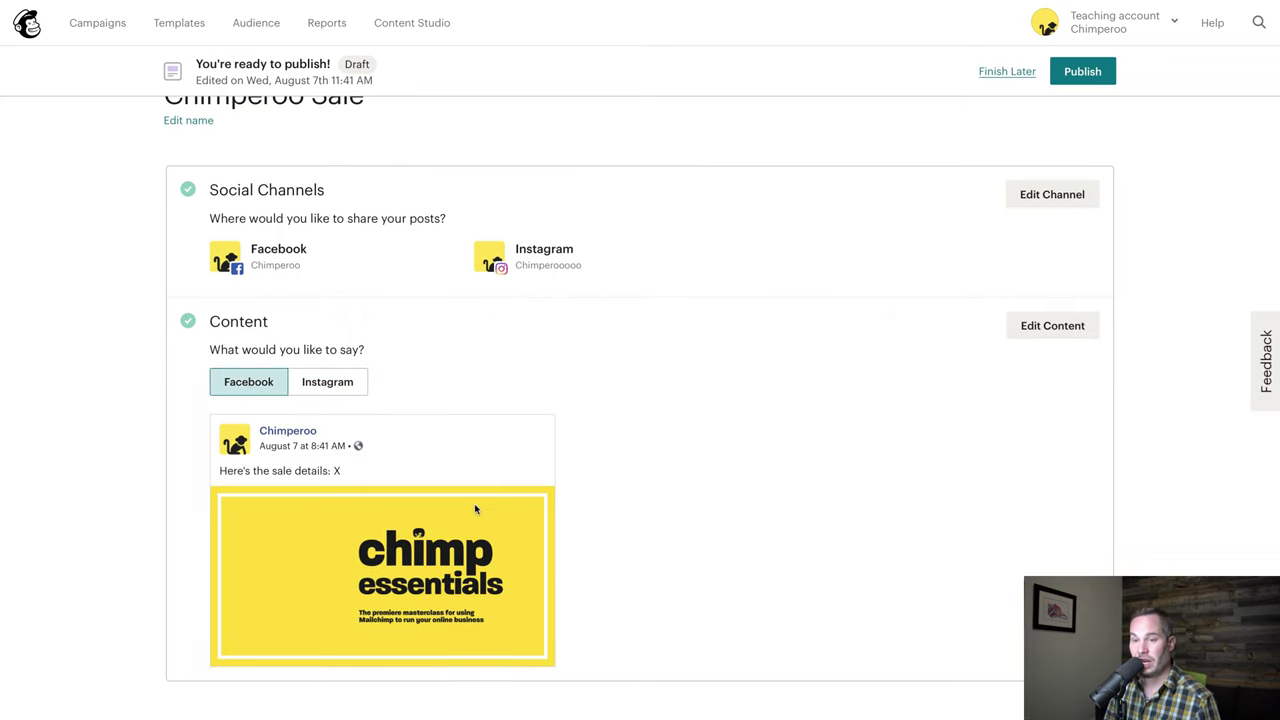
{"action": "left_click", "coordinate": [1105, 68]}
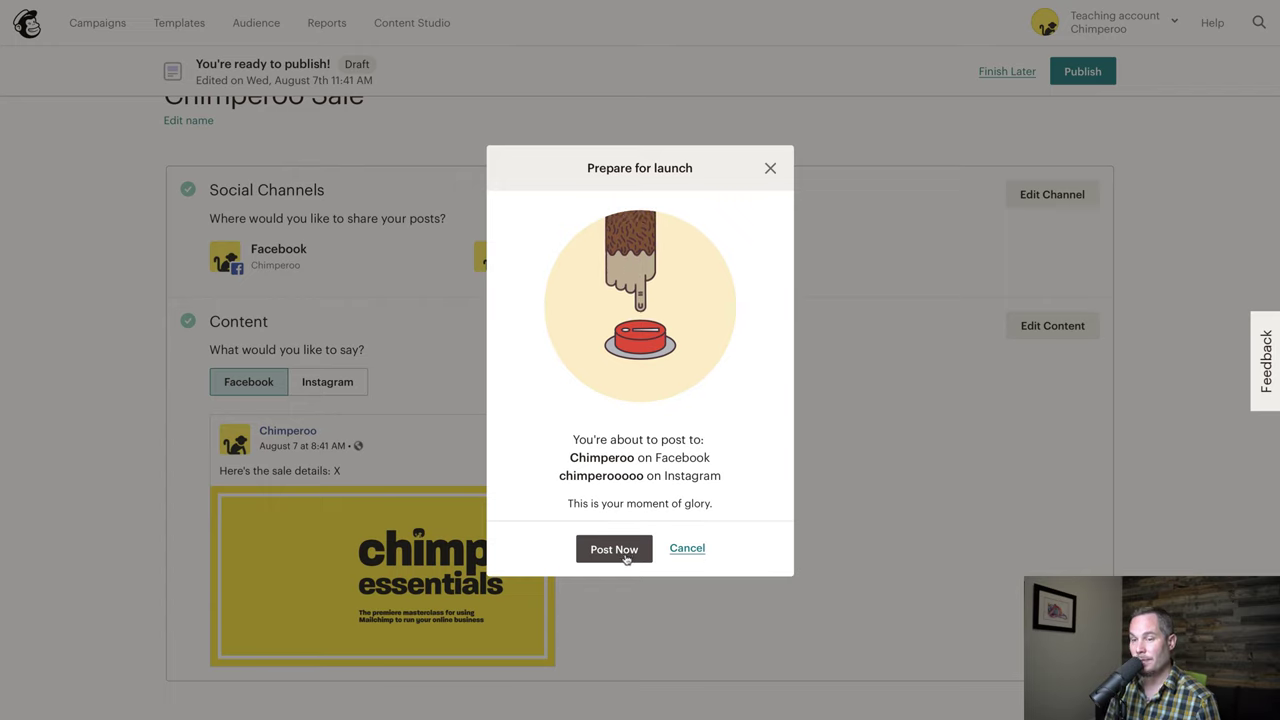
{"action": "left_click", "coordinate": [614, 550]}
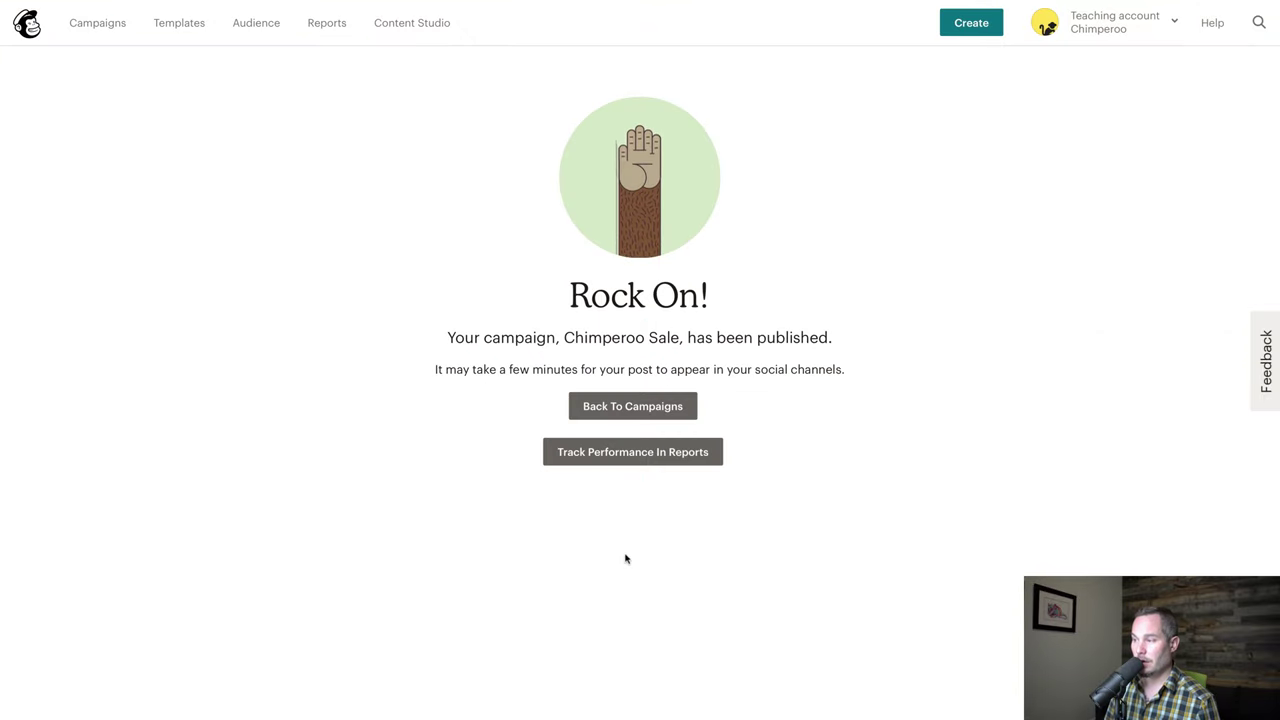
{"action": "left_click", "coordinate": [665, 456]}
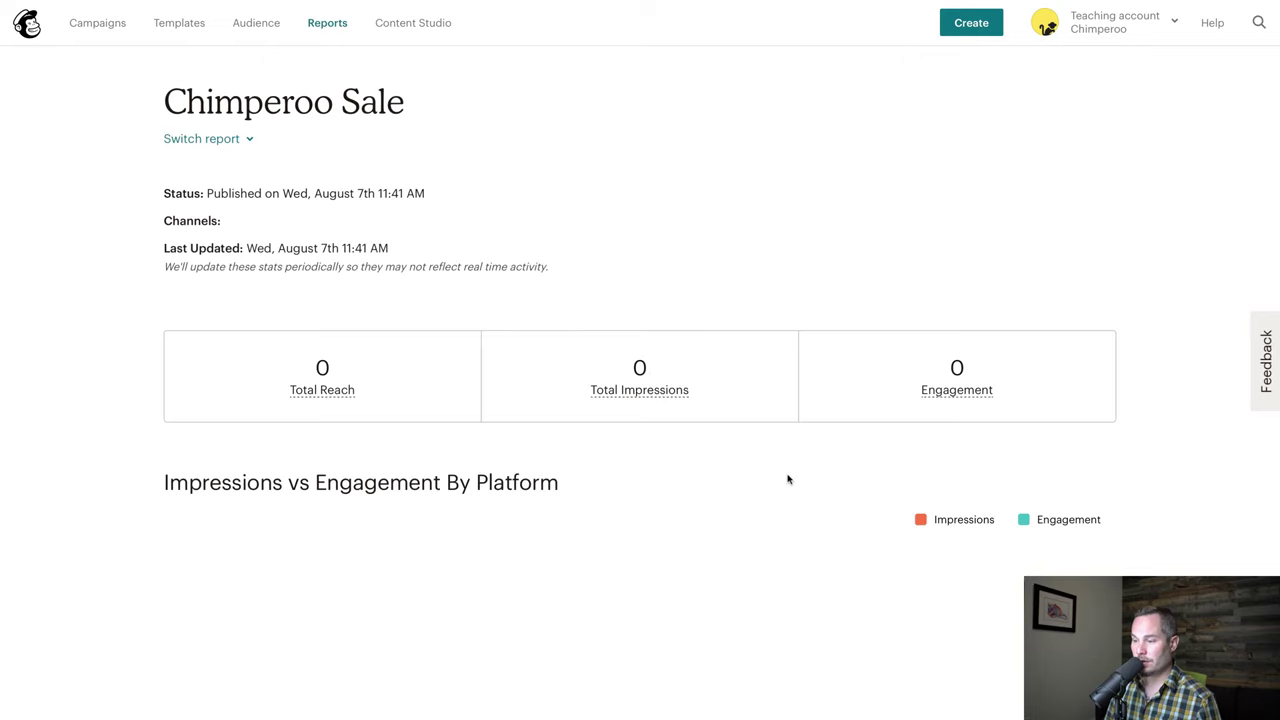
{"action": "mouse_move", "coordinate": [900, 357]}
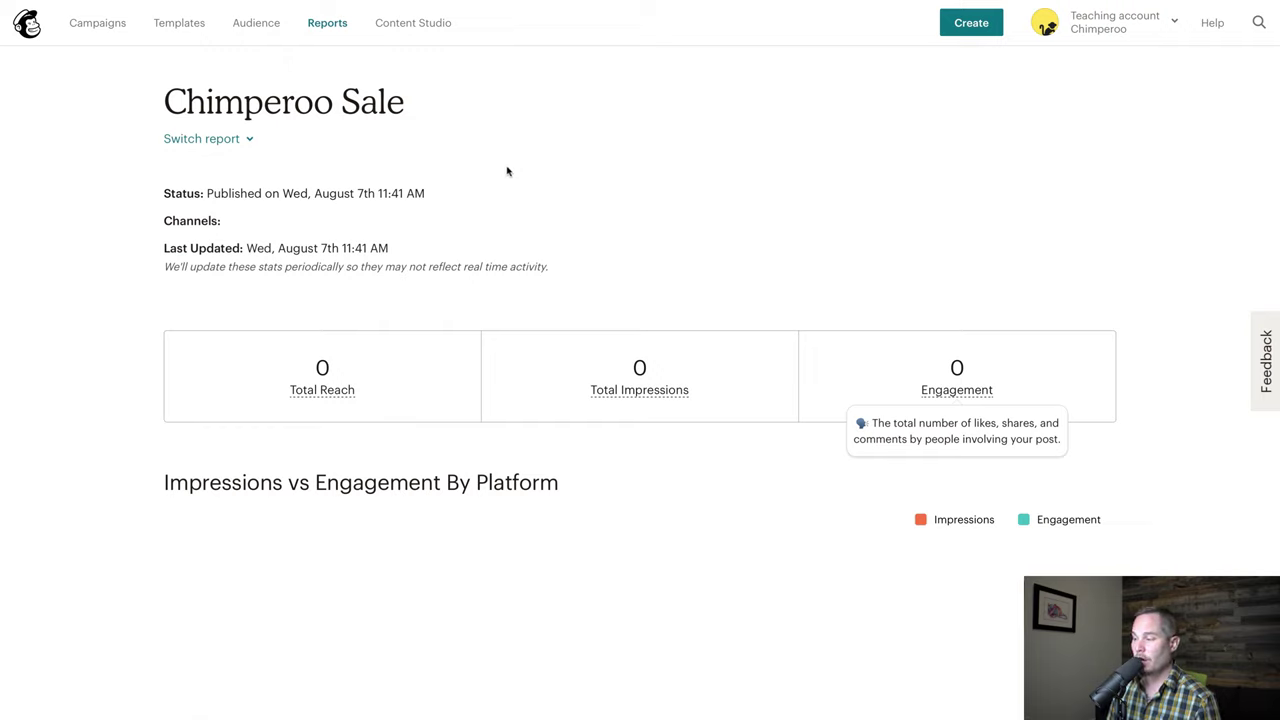
{"action": "mouse_move", "coordinate": [300, 392]}
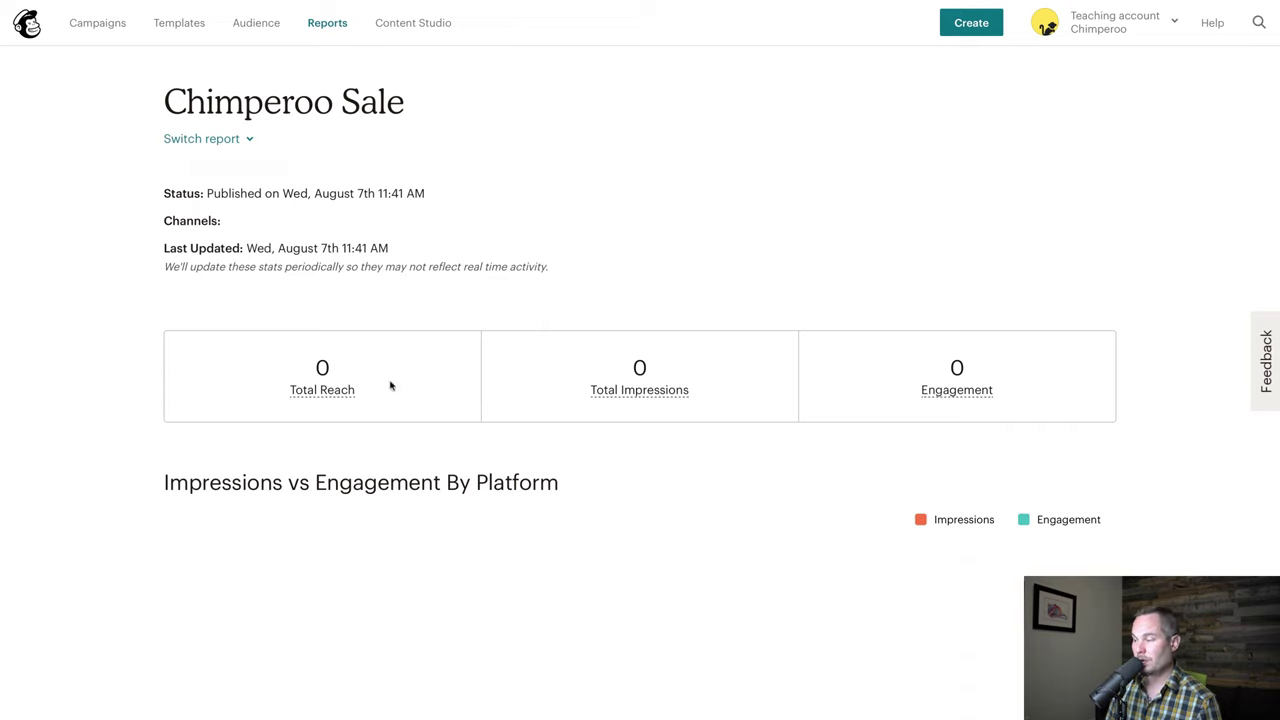
{"action": "mouse_move", "coordinate": [646, 393]}
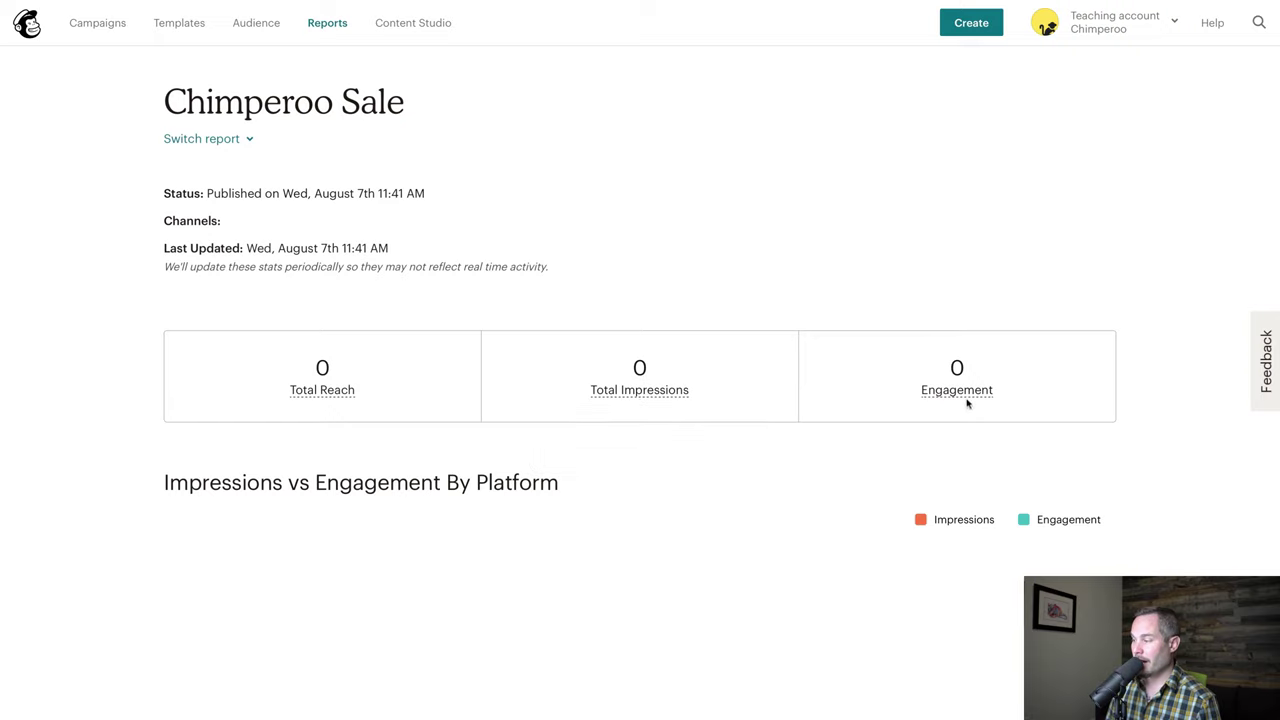
{"action": "mouse_move", "coordinate": [959, 392]}
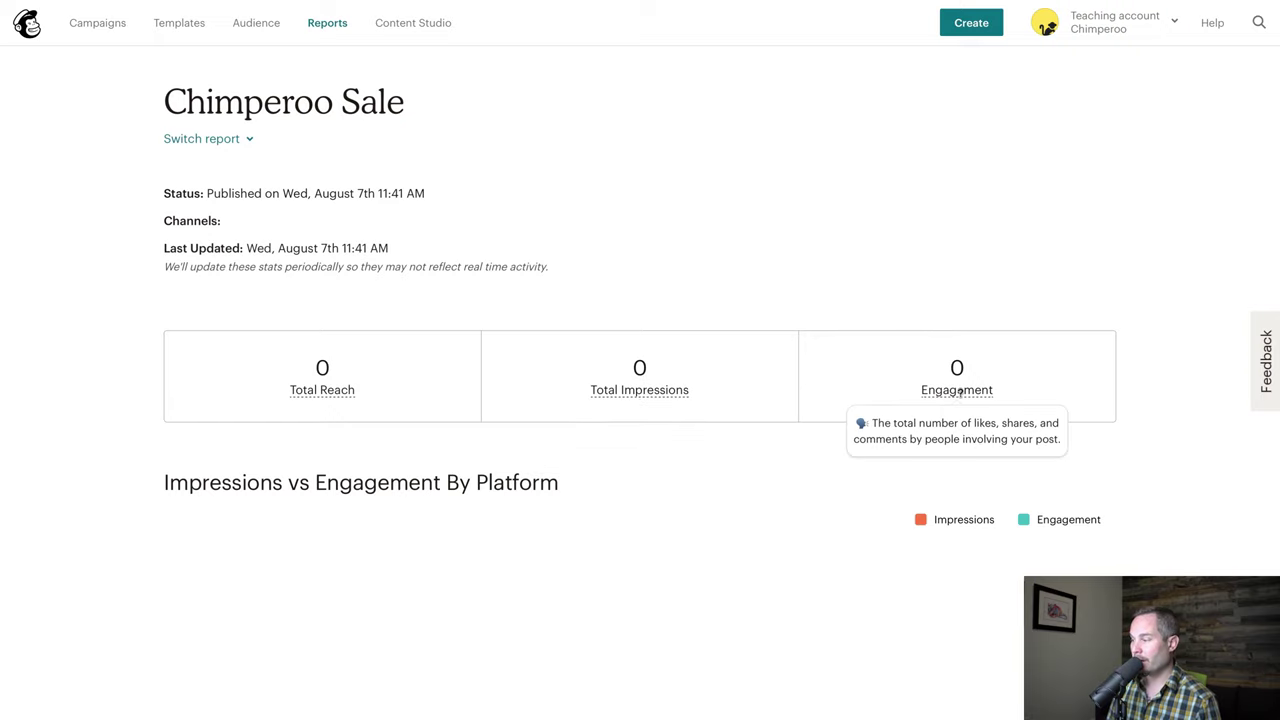
{"action": "scroll", "coordinate": [760, 286], "scroll_direction": "down", "scroll_amount": 3}
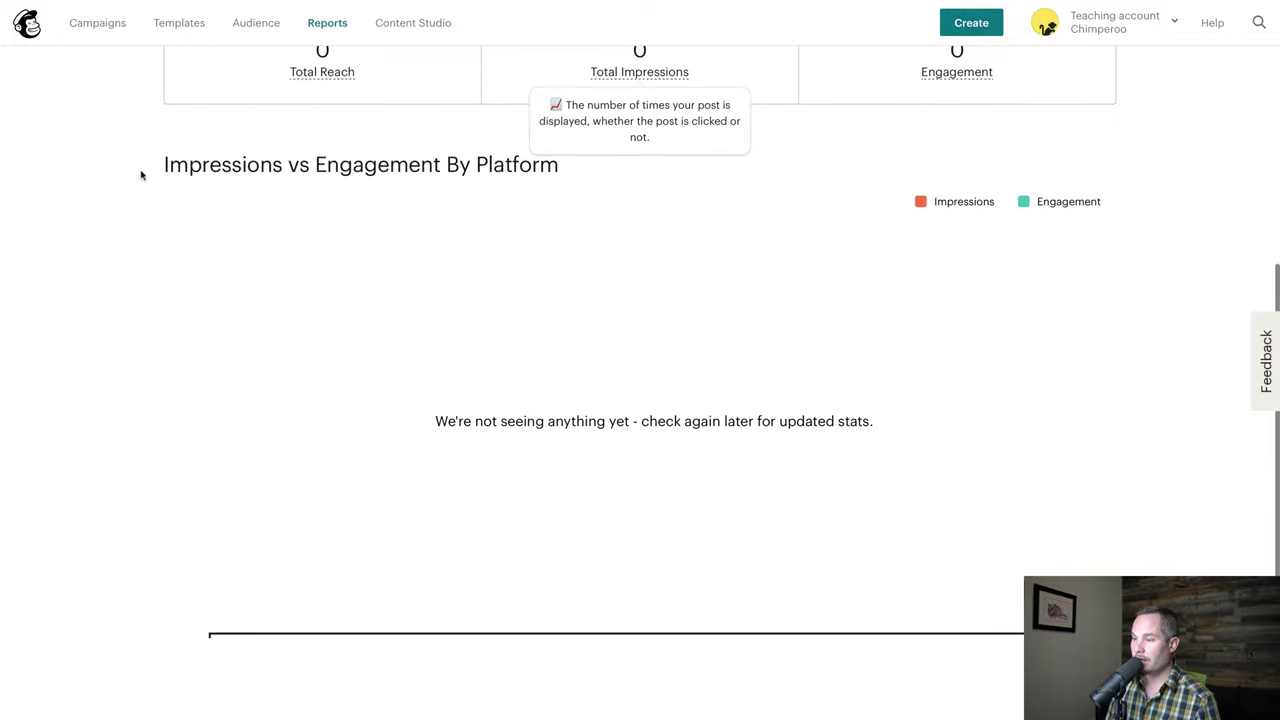
{"action": "scroll", "coordinate": [477, 173], "scroll_direction": "down", "scroll_amount": 1}
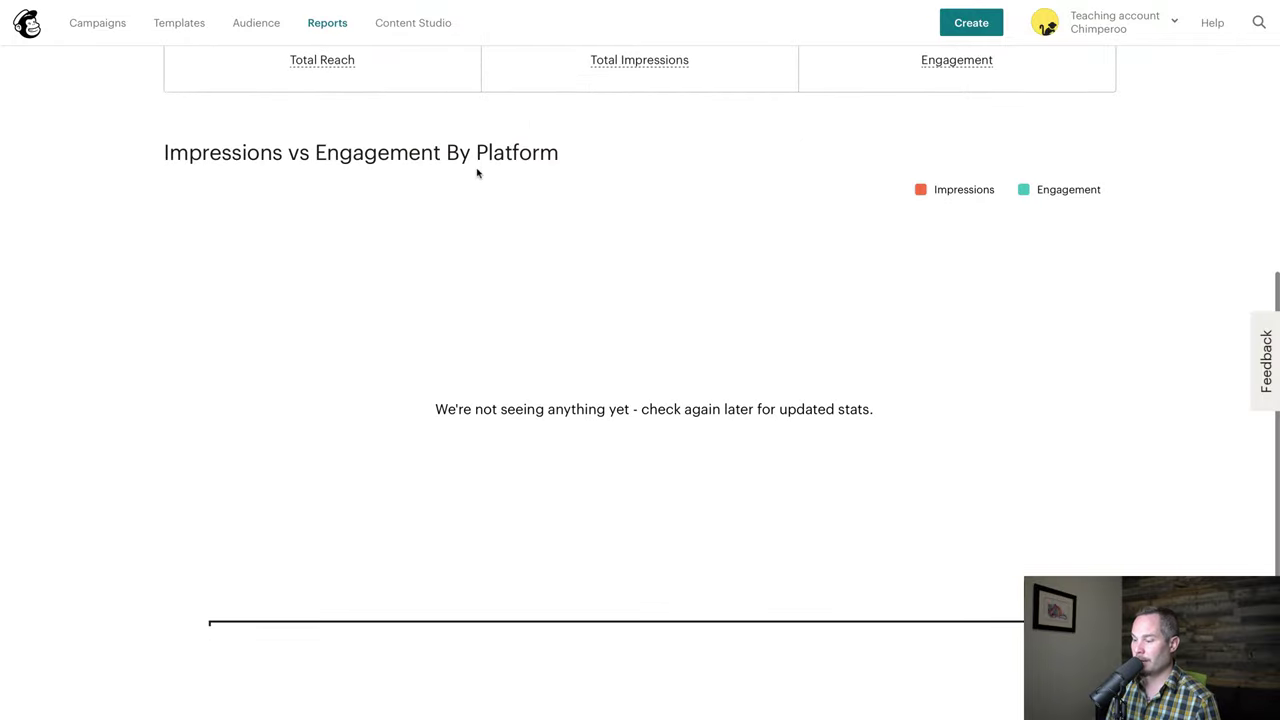
{"action": "scroll", "coordinate": [477, 170], "scroll_direction": "up", "scroll_amount": 3}
{"action": "scroll", "coordinate": [510, 240], "scroll_direction": "down", "scroll_amount": 3}
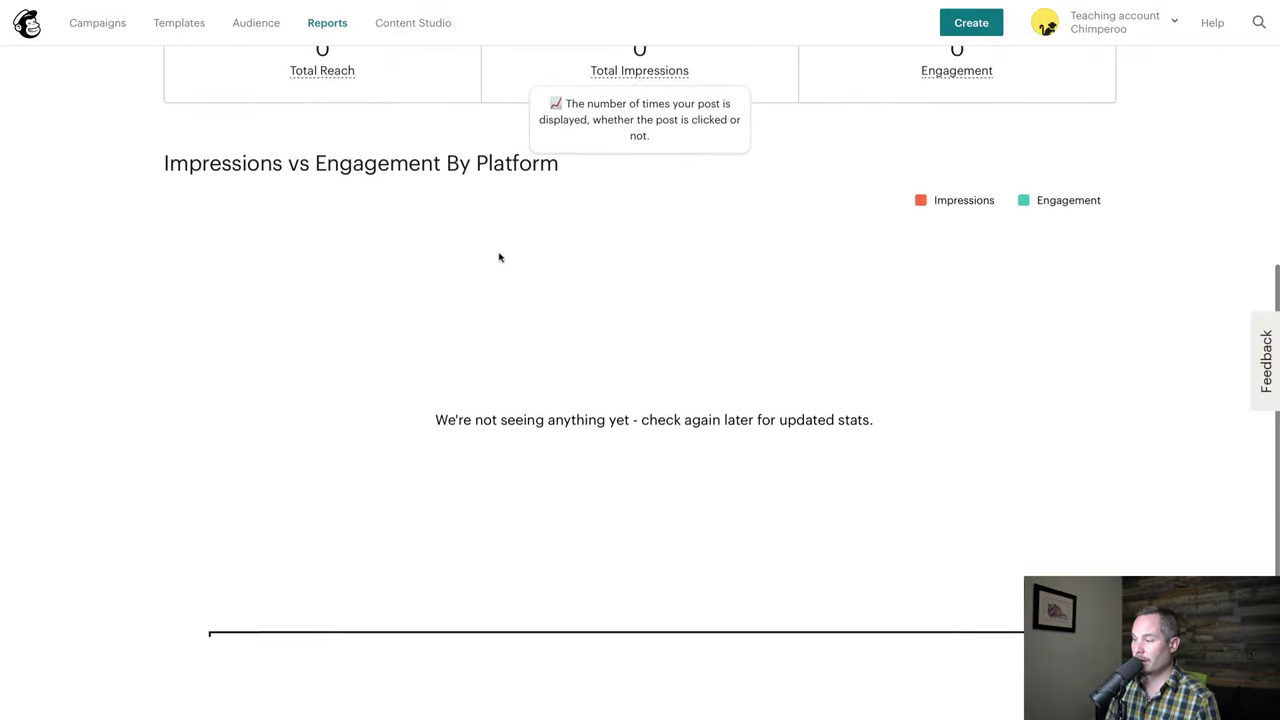
{"action": "scroll", "coordinate": [380, 394], "scroll_direction": "up", "scroll_amount": 3}
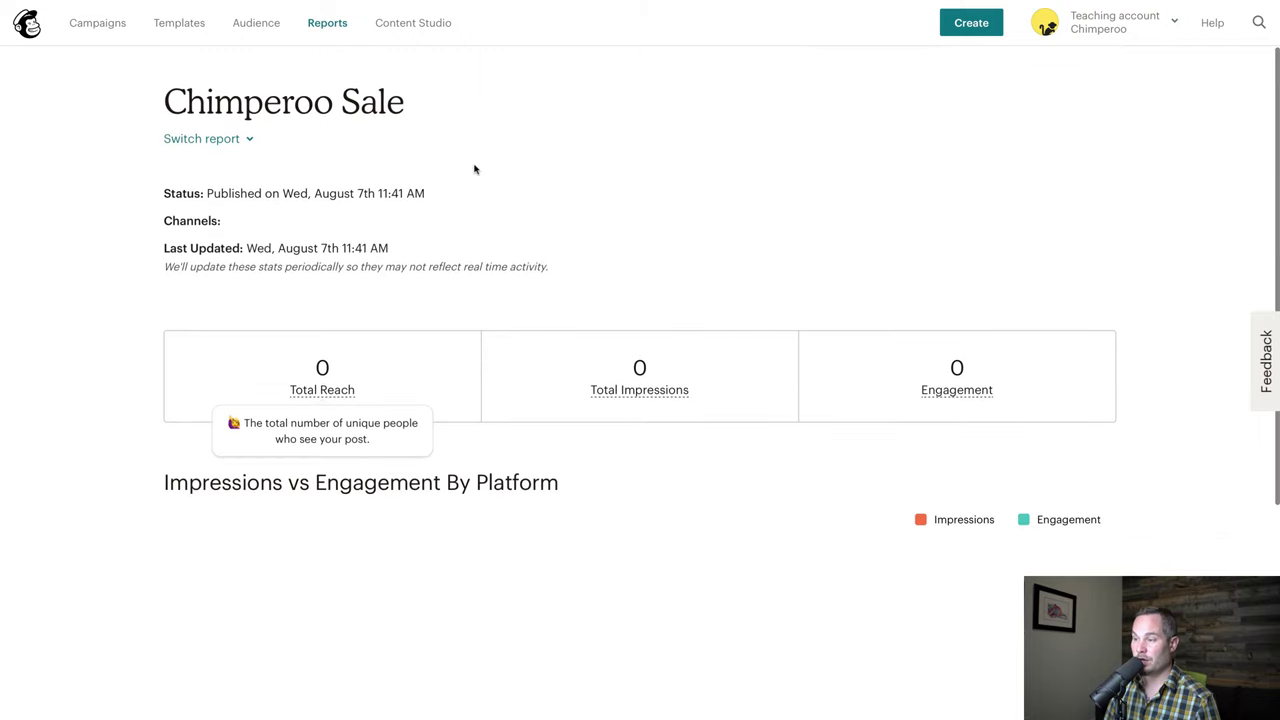